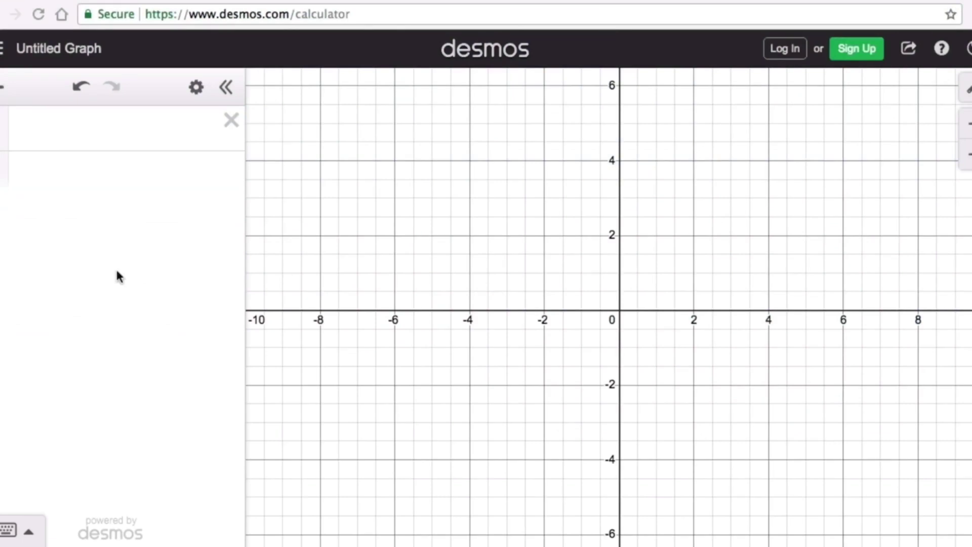
Step: Enter the equation y = 1/(x − h) + k and add sliders for both h and k
left_click(68, 134)
type("y=")
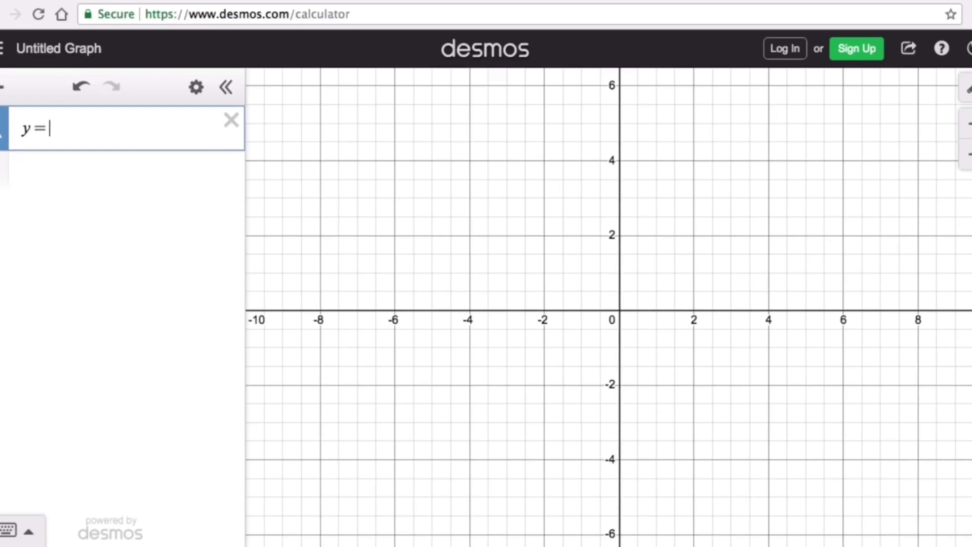
type("1/(x")
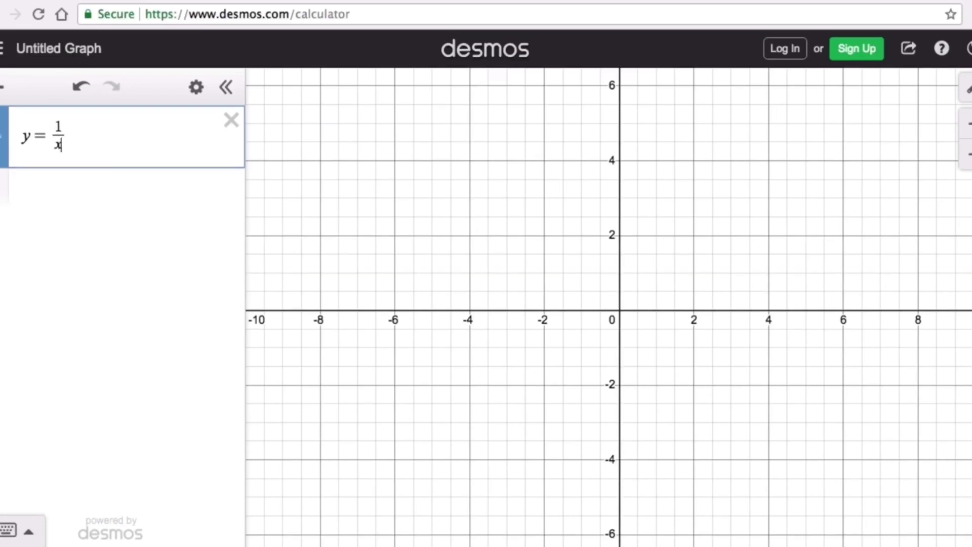
type("-h")
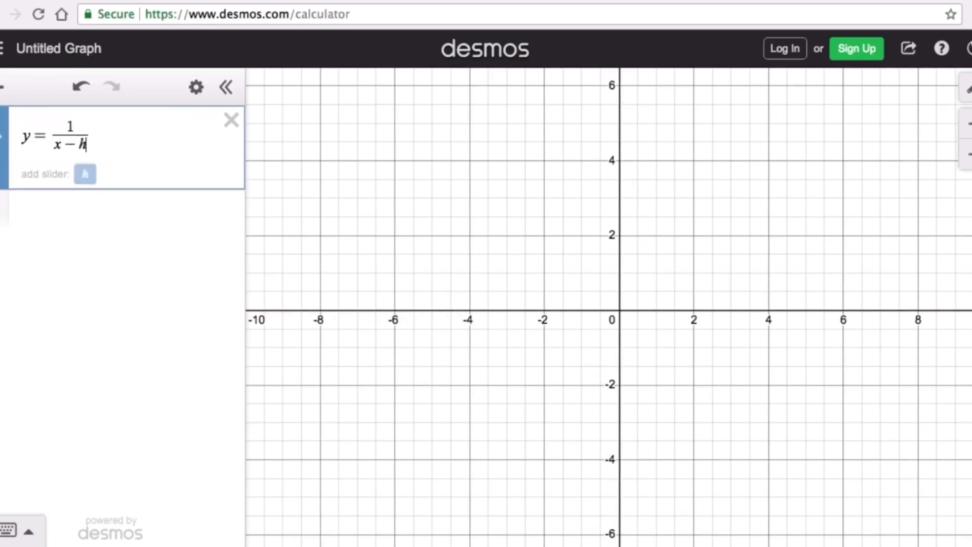
key("Right")
type("+")
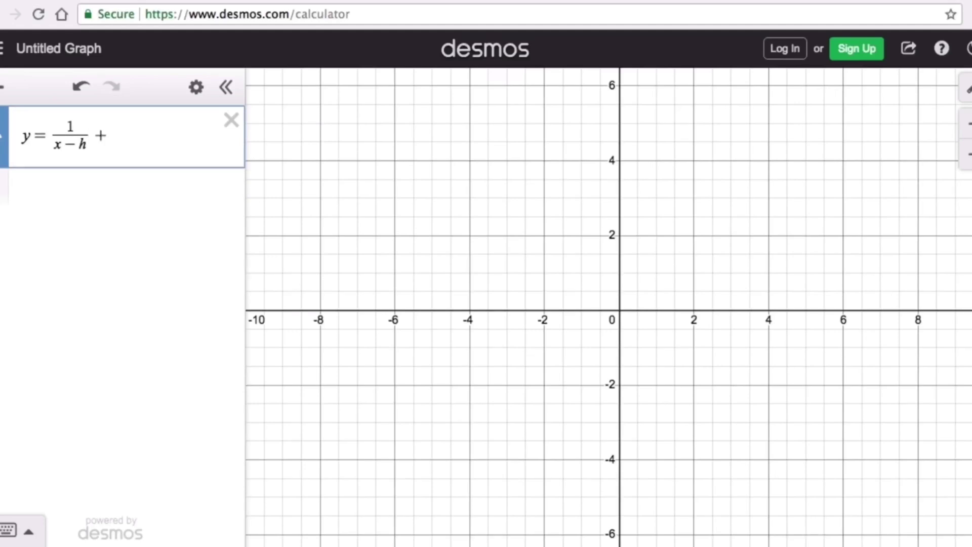
type("k")
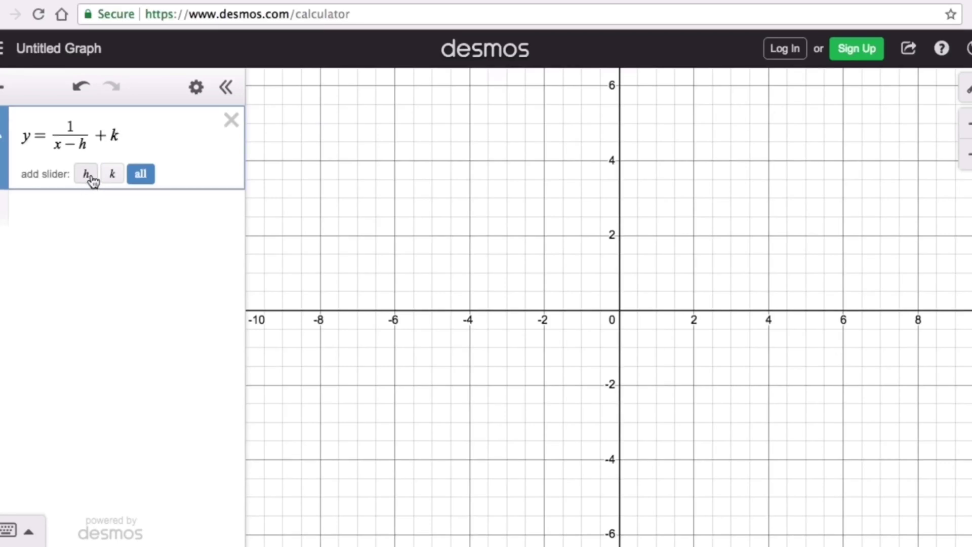
left_click(141, 174)
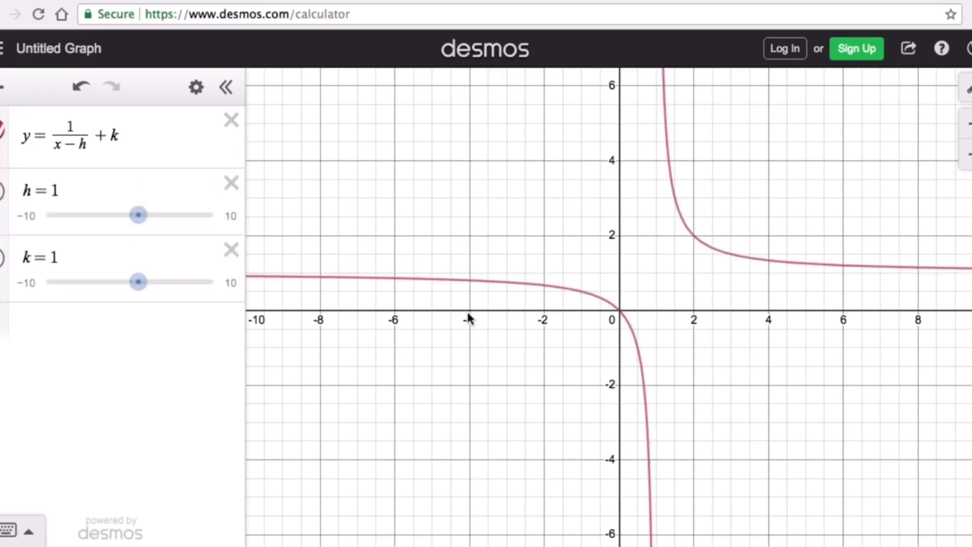
Step: Trace along both branches of the curve to examine its shape
left_click(388, 277)
mouse_move(388, 278)
left_mouse_down()
mouse_move(575, 290)
mouse_move(629, 333)
mouse_move(658, 425)
mouse_move(658, 485)
left_mouse_up()
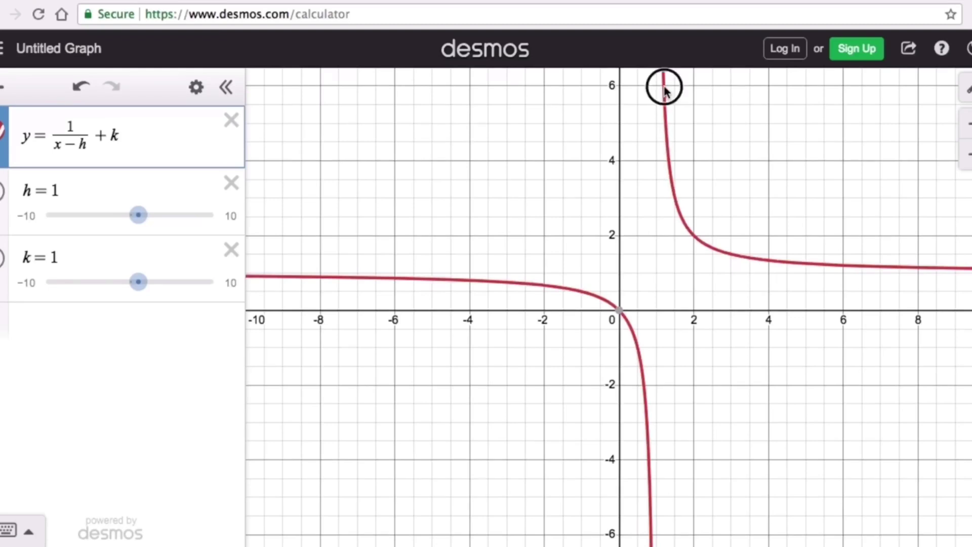
mouse_move(663, 86)
left_mouse_down()
mouse_move(701, 223)
mouse_move(776, 267)
mouse_move(819, 263)
mouse_move(823, 273)
left_mouse_up()
Step: Vary the h slider to 7 and about −5.9, then leave it at −0.6 to shift the curve horizontally
left_click(139, 217)
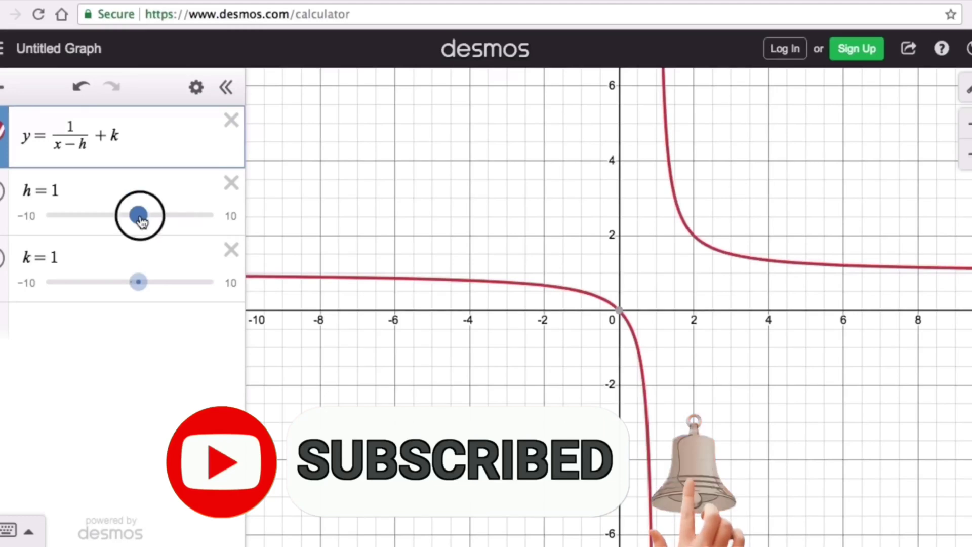
left_click_drag(140, 216, 192, 221)
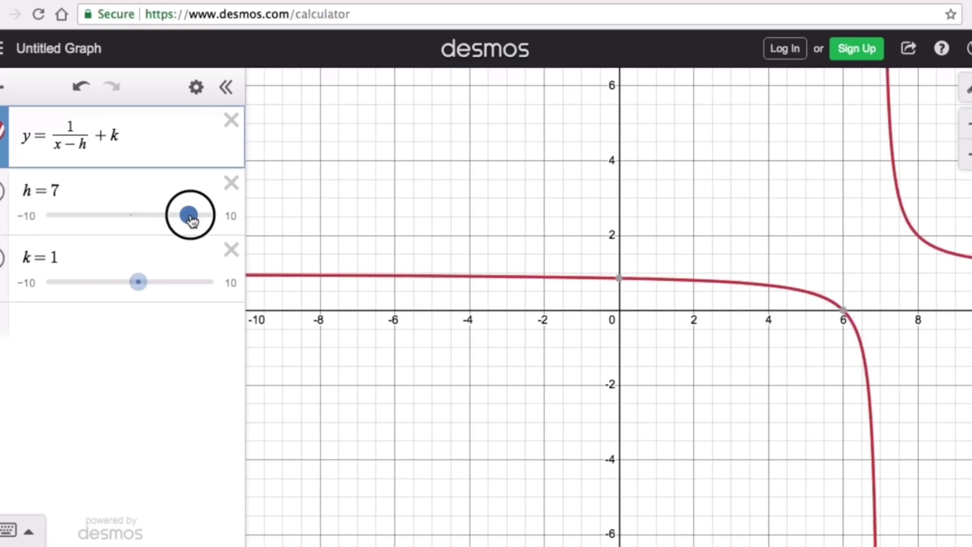
left_click_drag(191, 221, 83, 222)
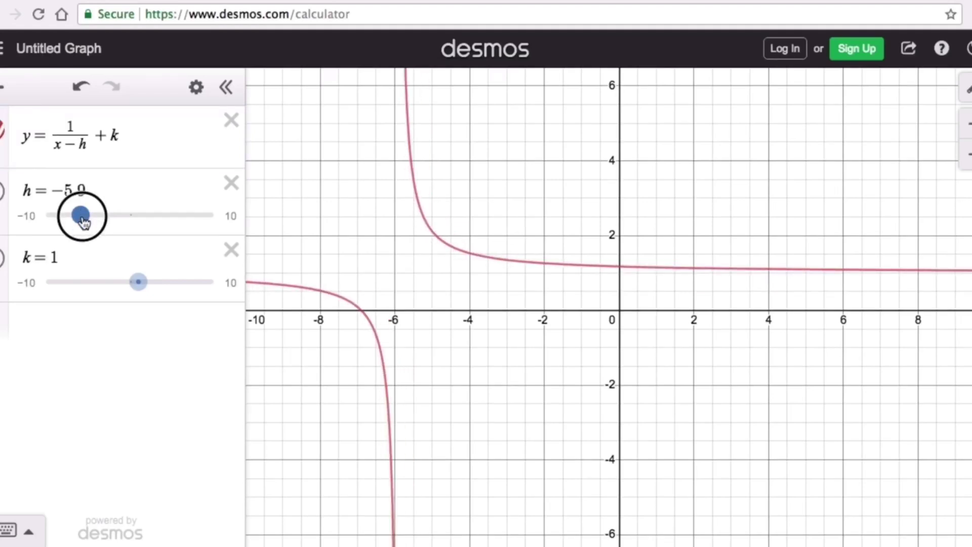
left_click_drag(84, 223, 129, 221)
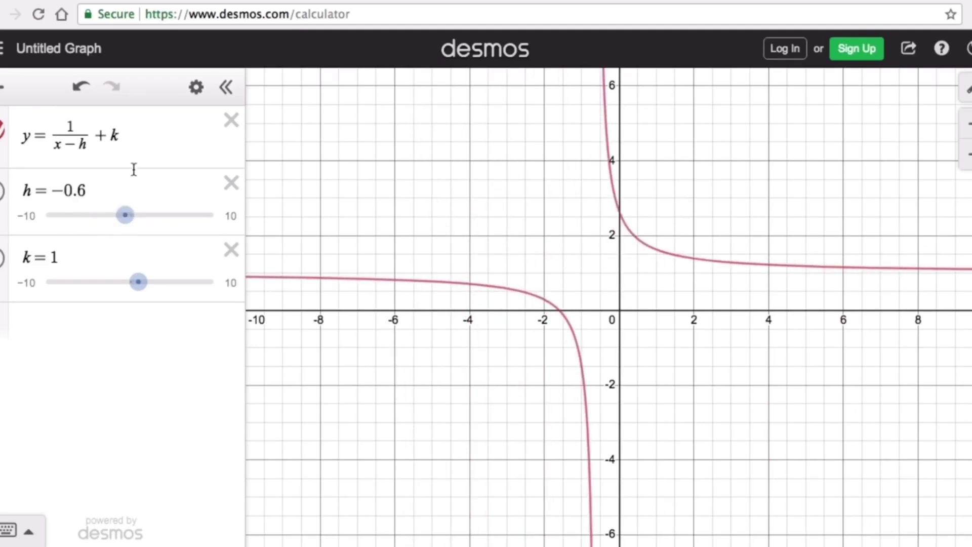
Step: Vary the k slider to −4.3, then leave it at −0.7 to shift the curve vertically
left_click(139, 283)
left_click_drag(138, 284, 94, 295)
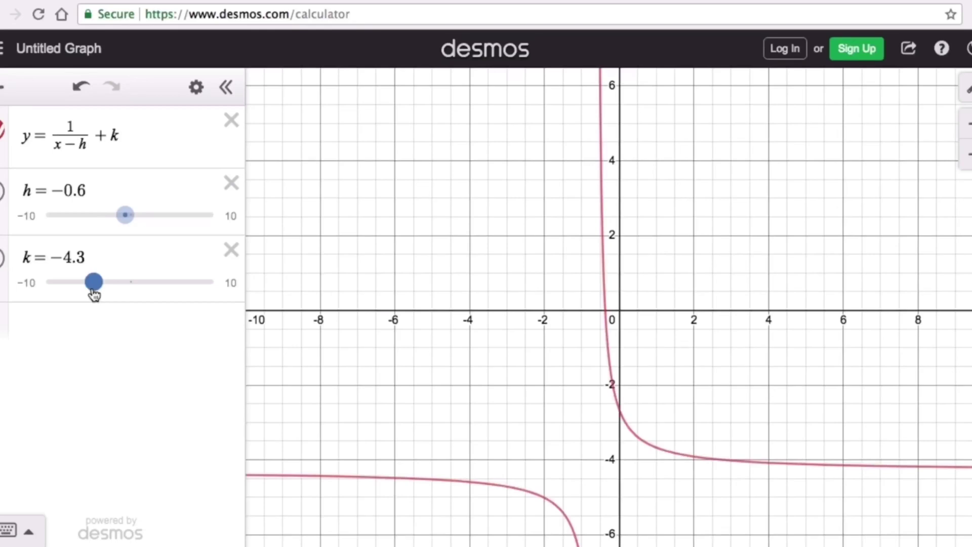
left_click_drag(94, 296, 124, 293)
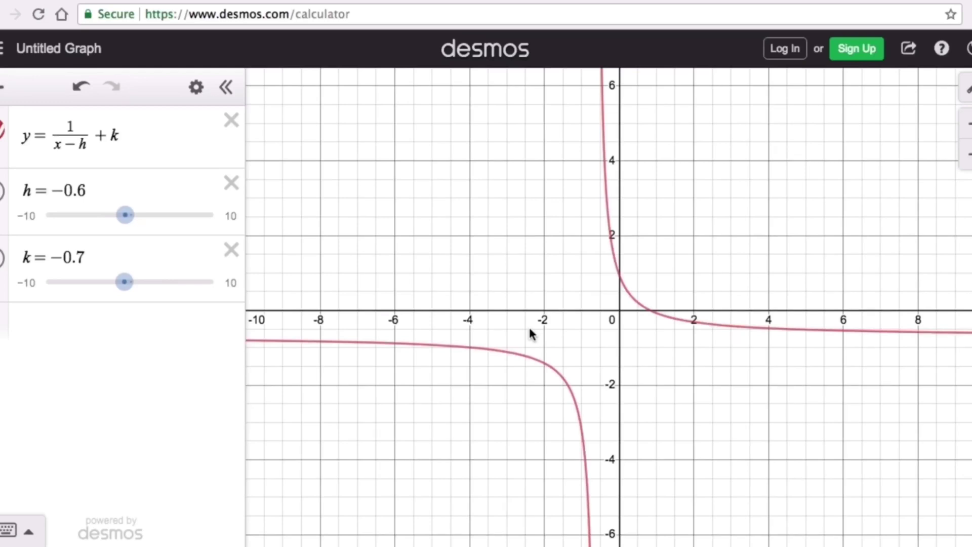
Step: Add the horizontal asymptote y = k and give it a dotted line style
left_click(32, 329)
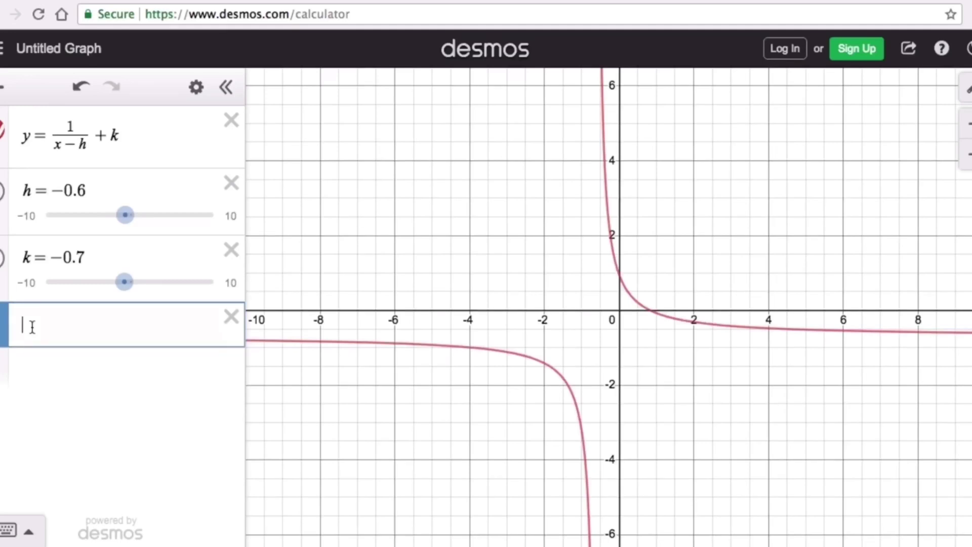
type("y=k")
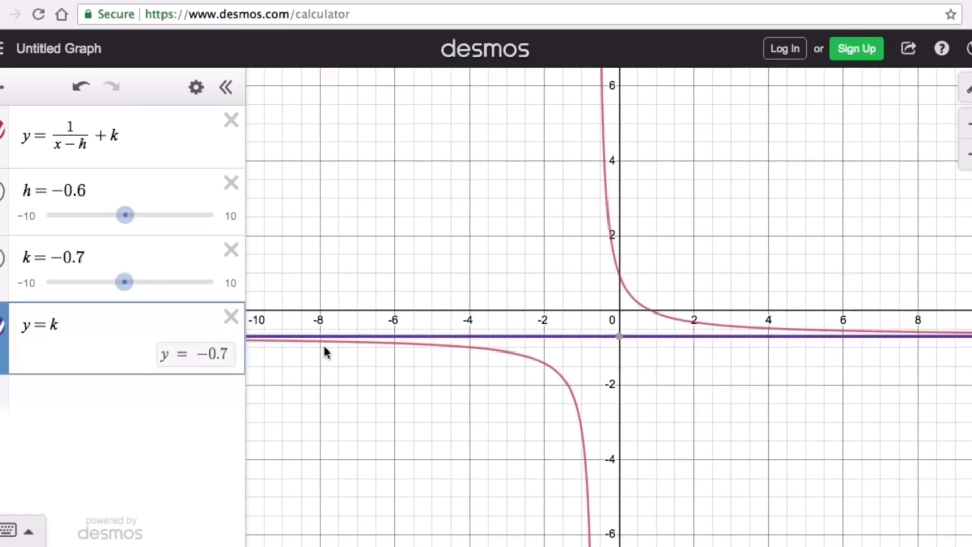
left_click(3, 327)
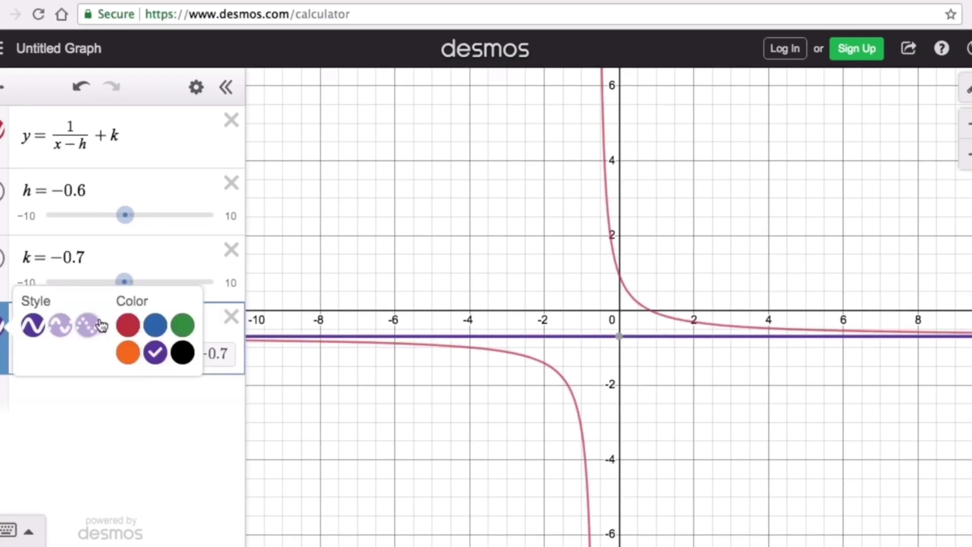
left_click(93, 333)
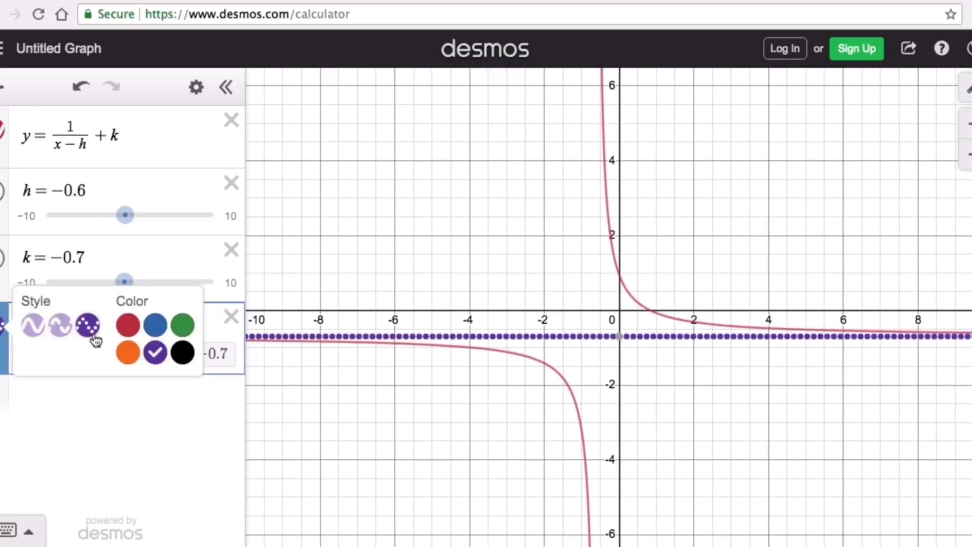
left_click(721, 378)
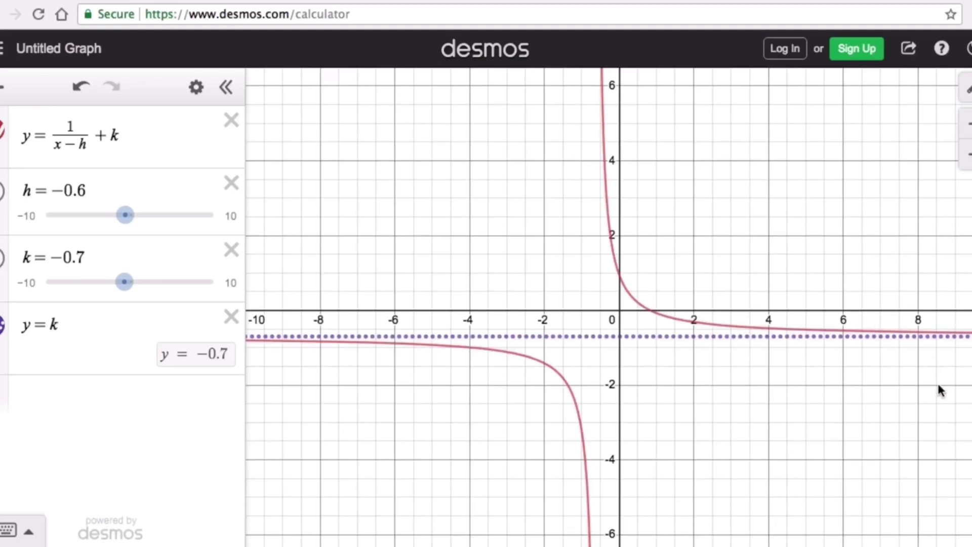
Step: Examine how both ends of the curve approach the dotted horizontal line y = k
left_click_drag(937, 382, 880, 382)
left_click_drag(754, 370, 673, 369)
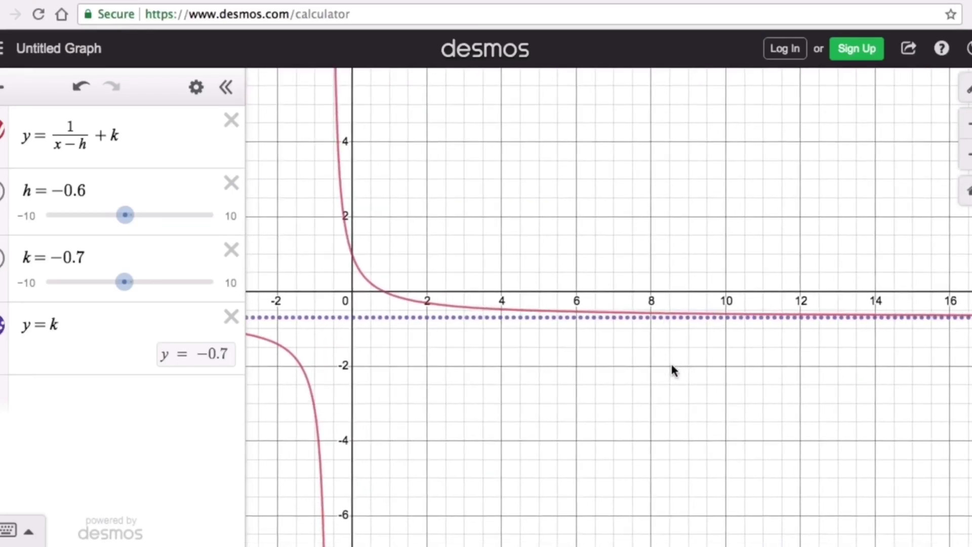
left_click_drag(725, 320, 727, 323)
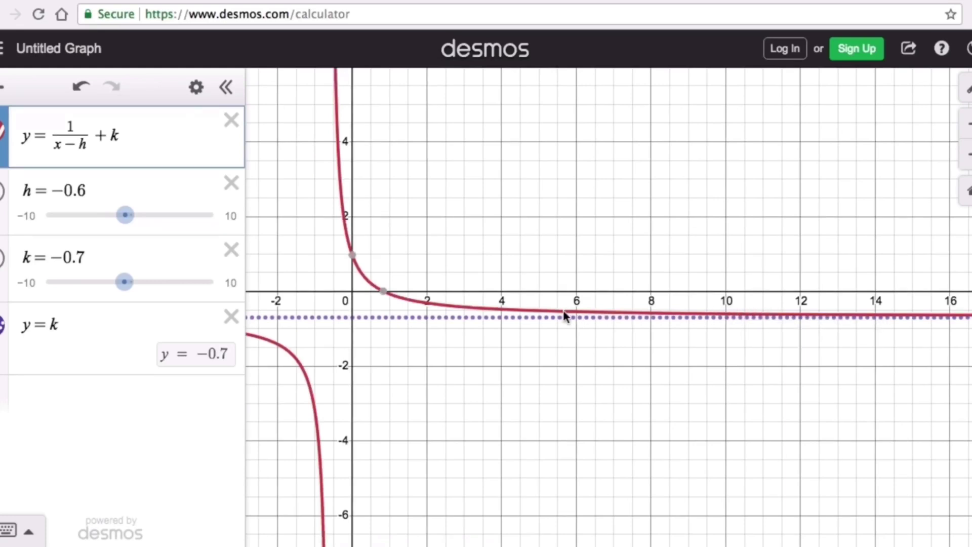
left_click_drag(566, 311, 749, 312)
left_click_drag(437, 414, 758, 359)
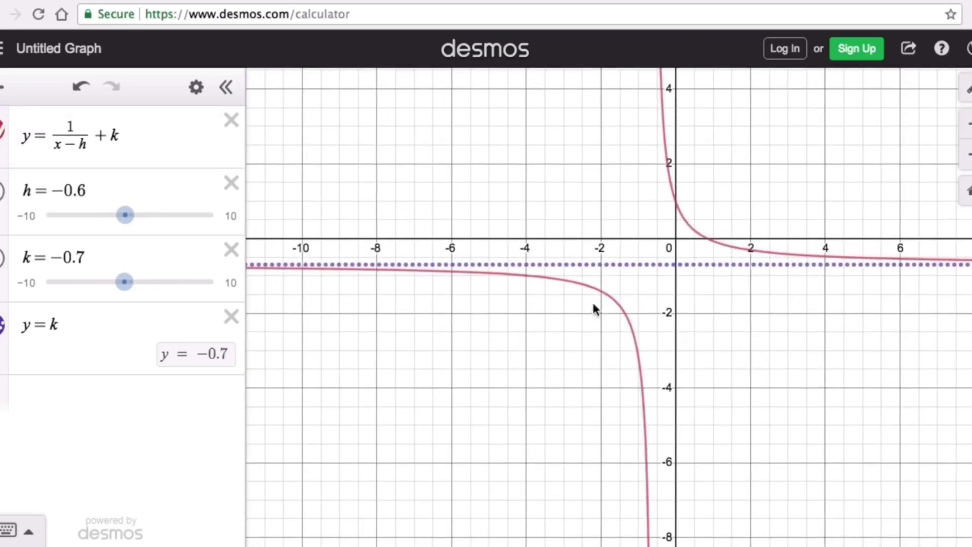
mouse_move(527, 275)
left_mouse_down()
mouse_move(467, 286)
mouse_move(355, 281)
left_mouse_up()
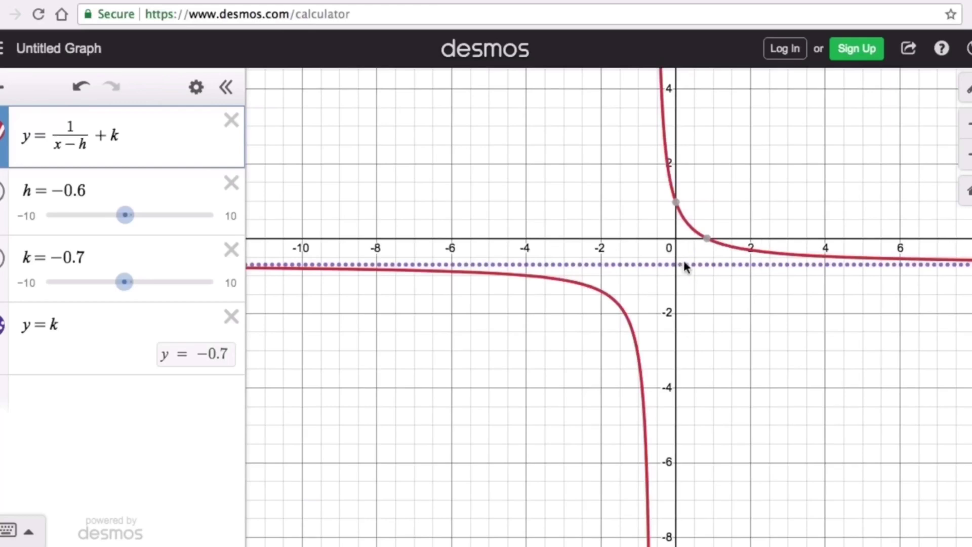
Step: Add the vertical asymptote x = h and give it a dotted line style
left_click(33, 397)
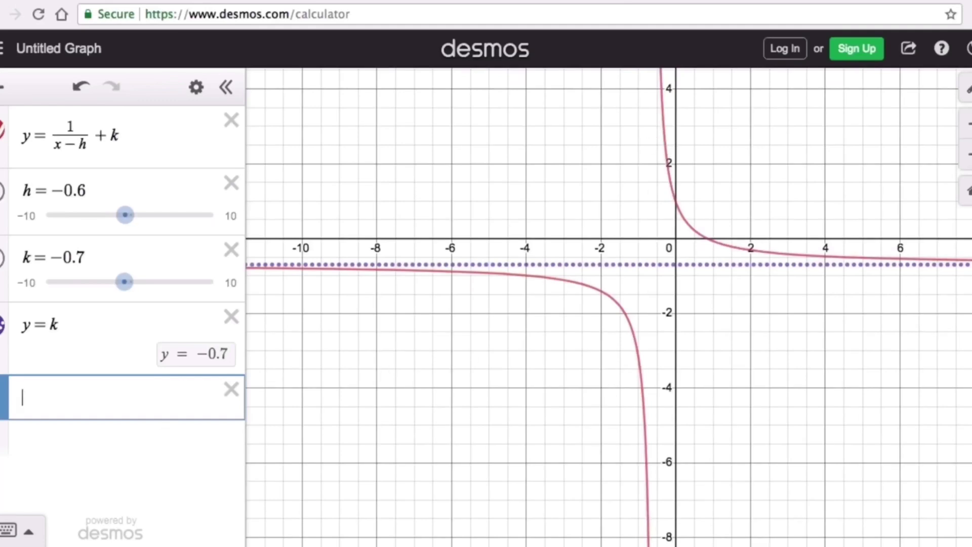
type("x=h")
key("Return")
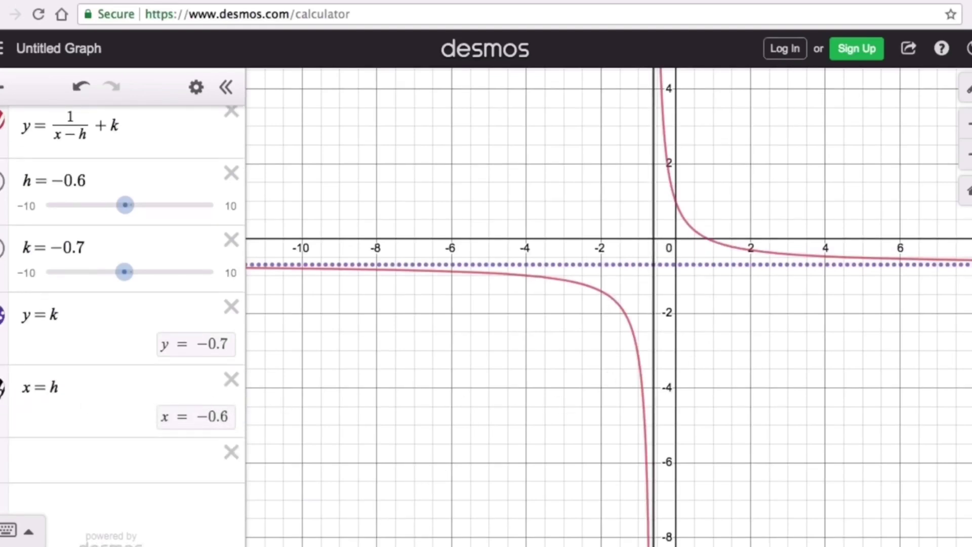
left_click(3, 387)
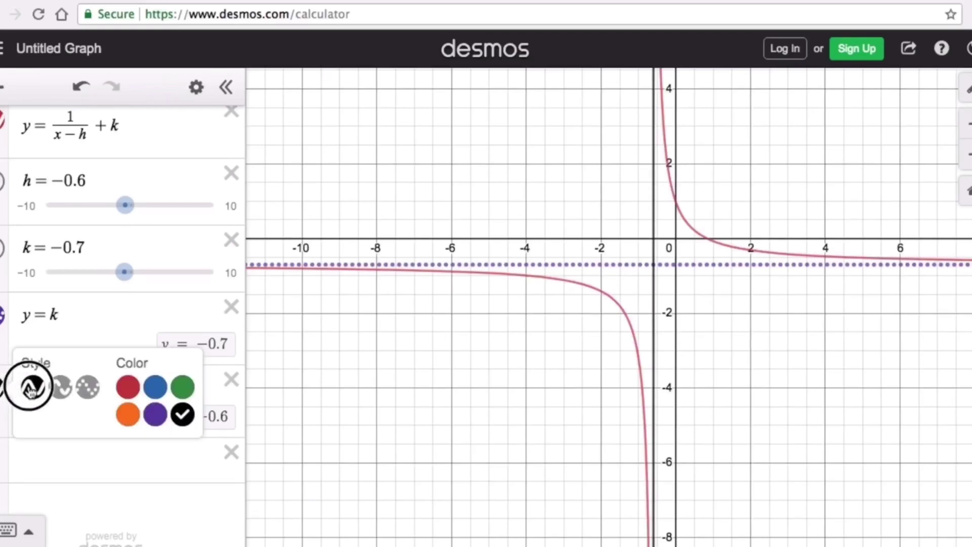
left_click(89, 387)
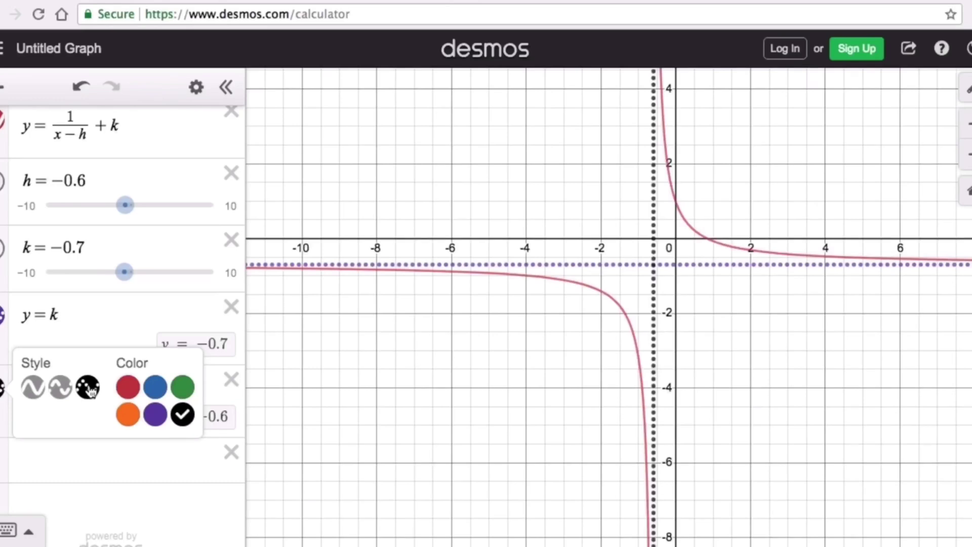
left_click(817, 321)
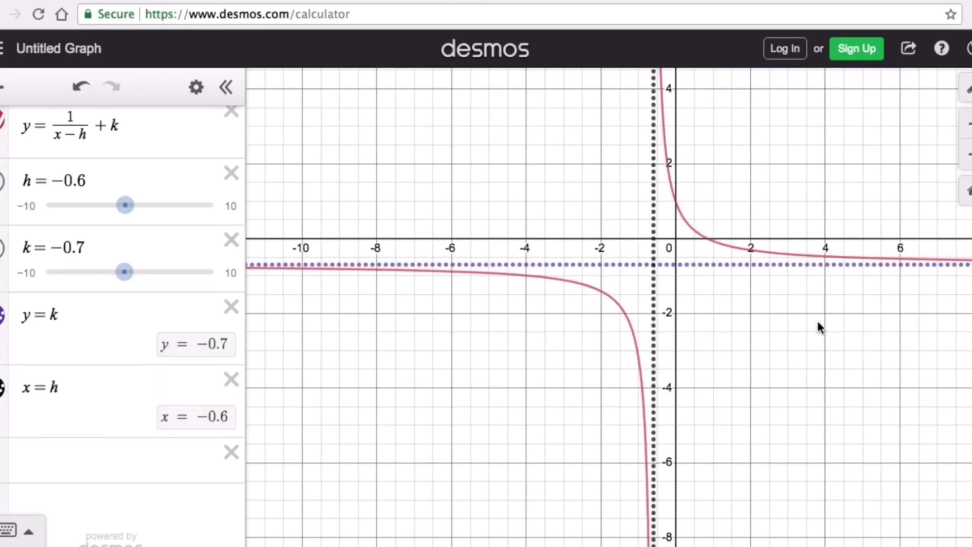
Step: Trace both branches of the curve toward the dotted vertical and horizontal asymptotes to compare their behaviour
left_click_drag(805, 342, 770, 387)
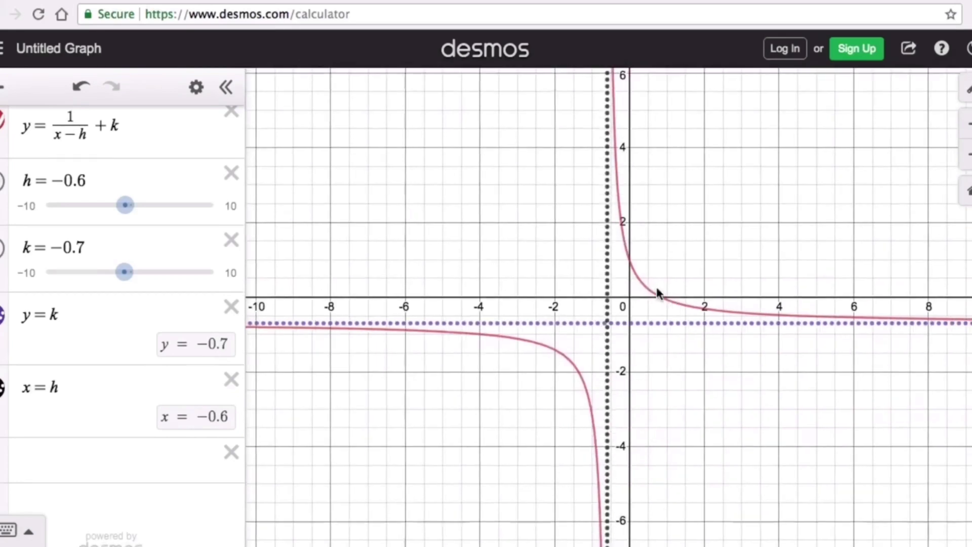
left_click(647, 293)
mouse_move(647, 293)
left_mouse_down()
mouse_move(615, 189)
mouse_move(612, 105)
left_mouse_up()
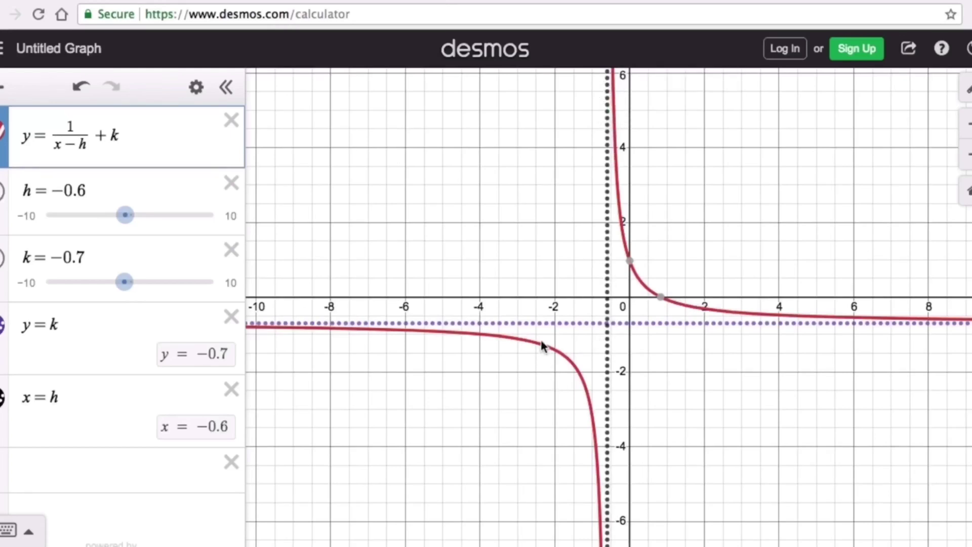
mouse_move(546, 350)
left_mouse_down()
mouse_move(586, 391)
mouse_move(605, 519)
left_mouse_up()
left_click_drag(620, 209, 609, 110)
left_click_drag(459, 336, 354, 333)
left_click_drag(737, 313, 833, 319)
Step: Animate the h and k sliders so the curve and both asymptotes move across the graph
left_click(967, 191)
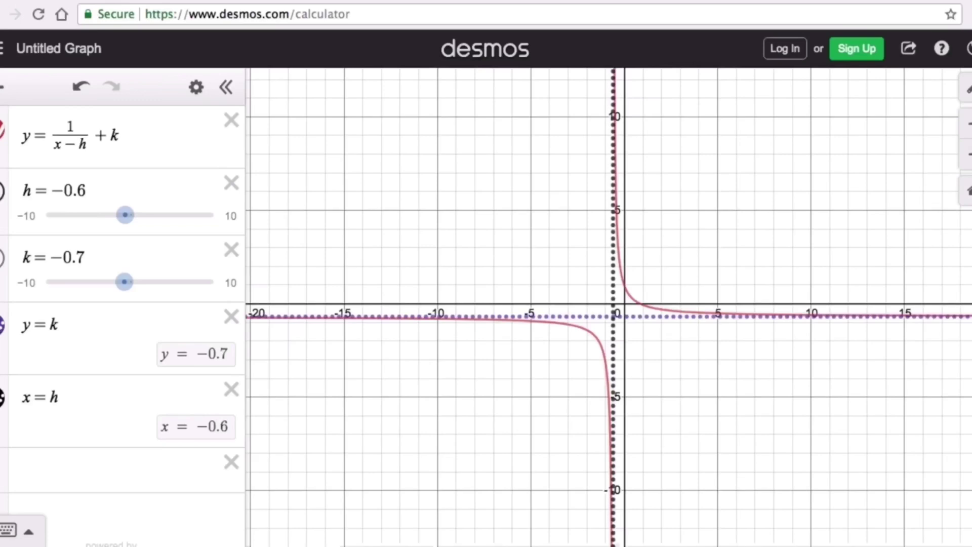
left_click_drag(125, 215, 47, 215)
left_click_drag(124, 282, 175, 282)
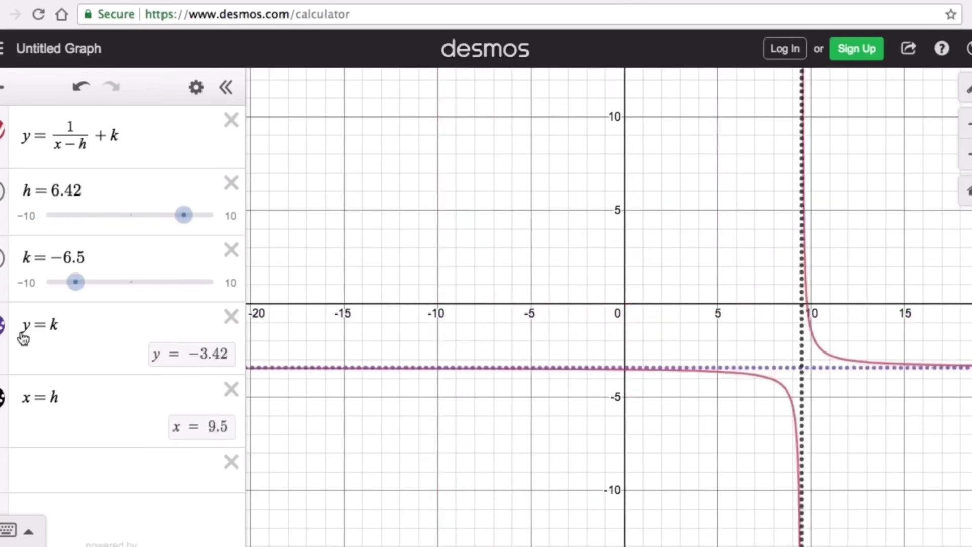